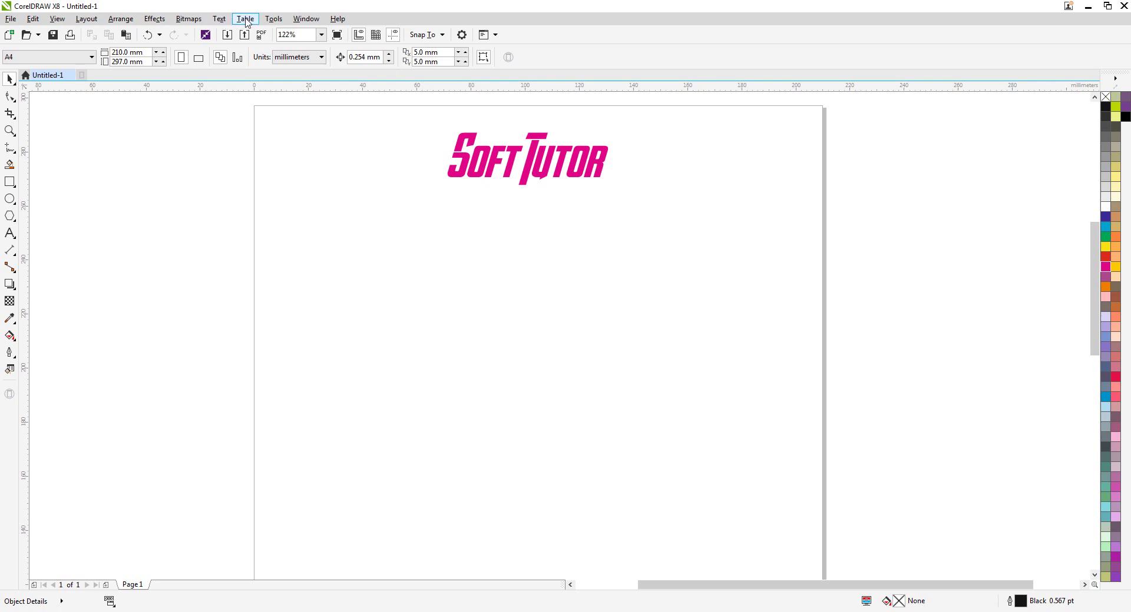
pyautogui.click(245, 19)
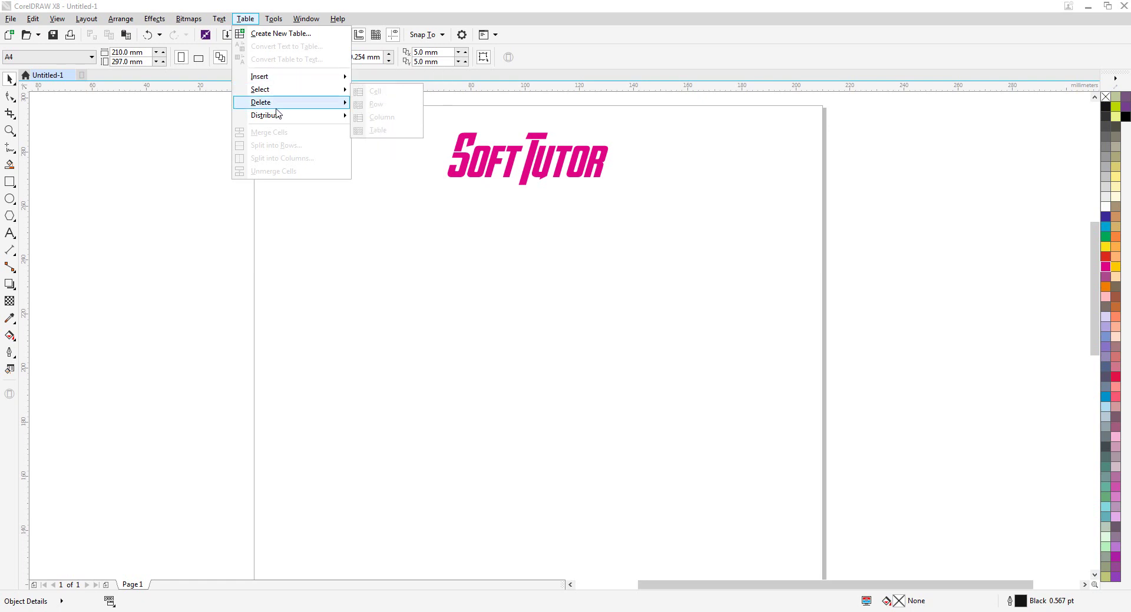
pyautogui.moveTo(281, 119)
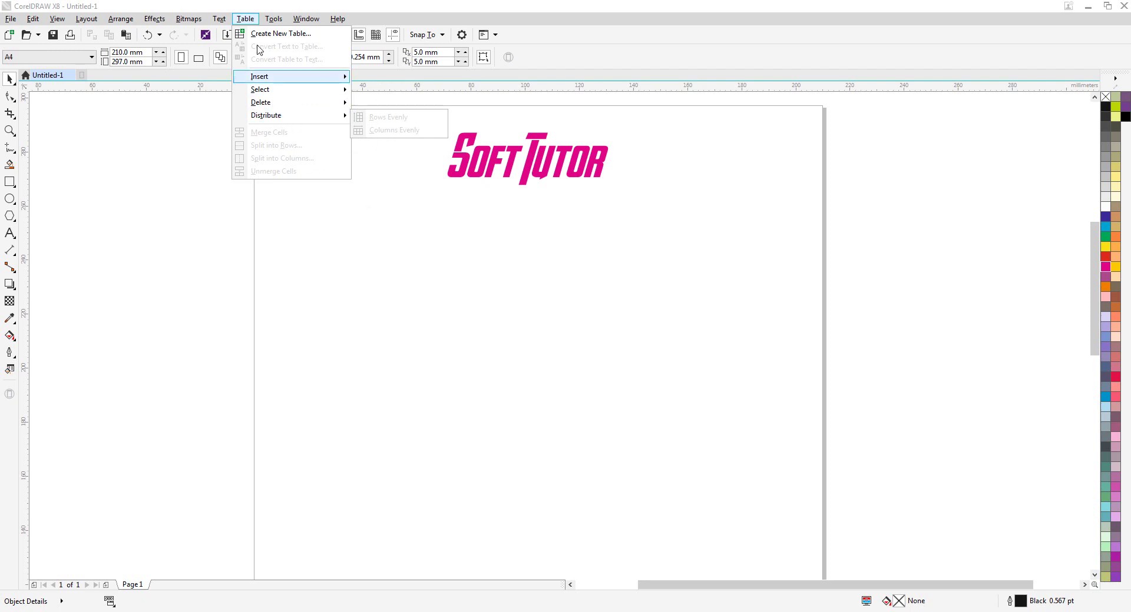
pyautogui.click(241, 22)
pyautogui.click(241, 21)
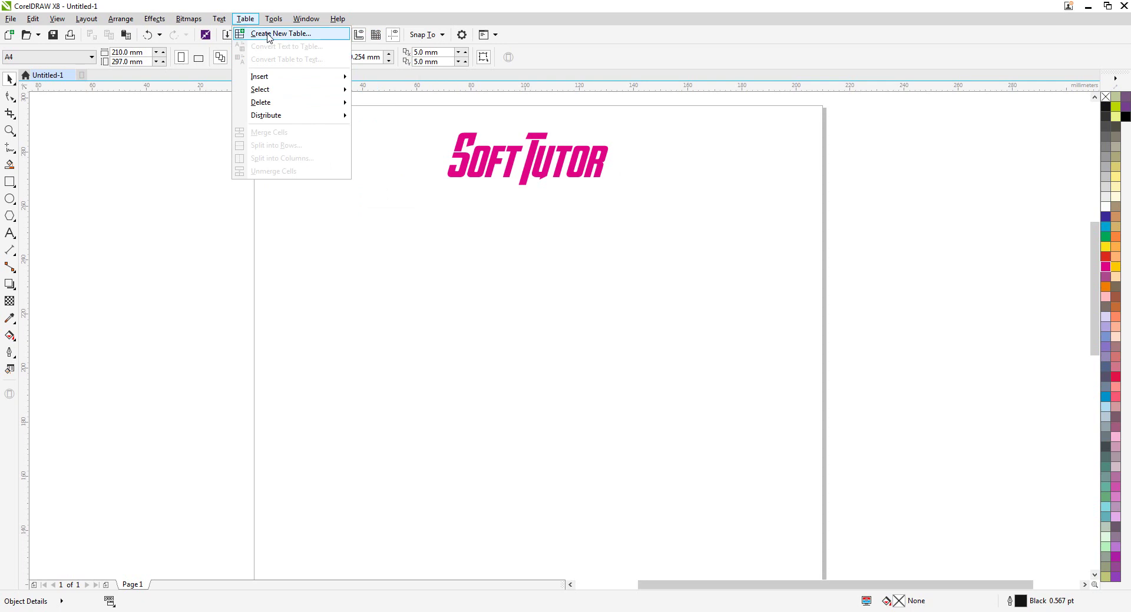
# Step: Create a table with 3 rows and 4 columns, 101.6 mm high and 150 mm wide, and place it below the SOFT TUTOR title
pyautogui.click(250, 21)
pyautogui.click(253, 21)
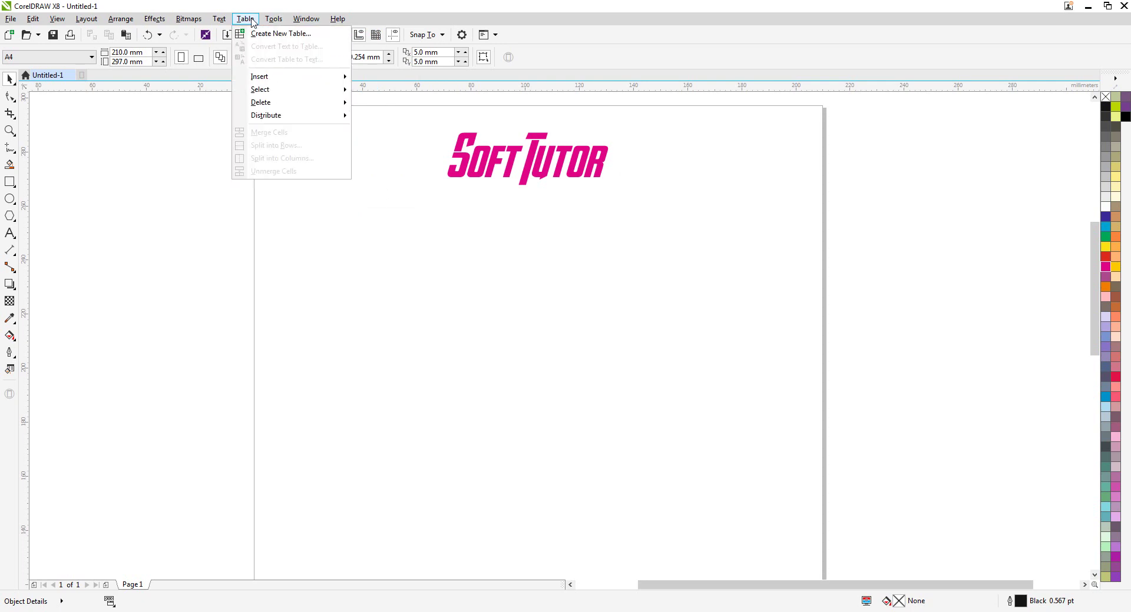
pyautogui.click(277, 33)
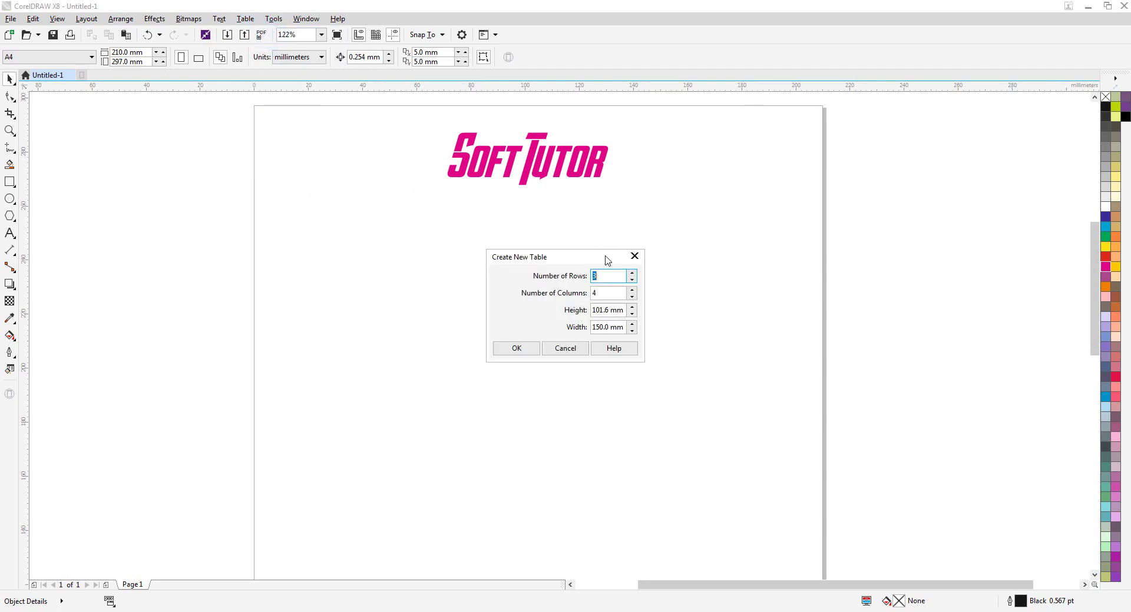
pyautogui.moveTo(592, 257); pyautogui.dragTo(537, 223)
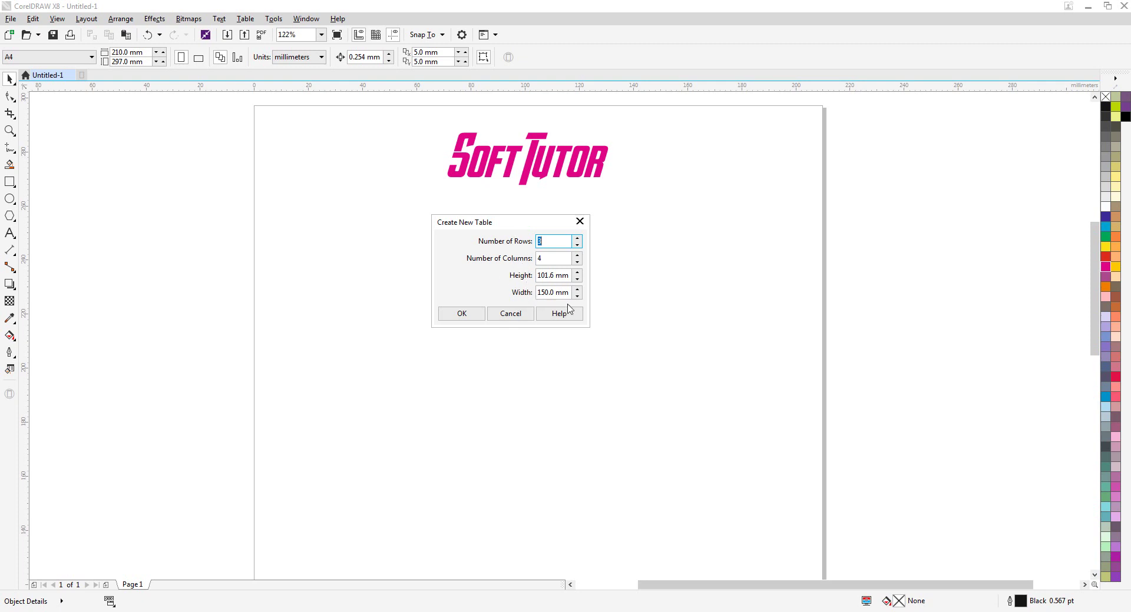
pyautogui.moveTo(534, 226); pyautogui.dragTo(540, 235)
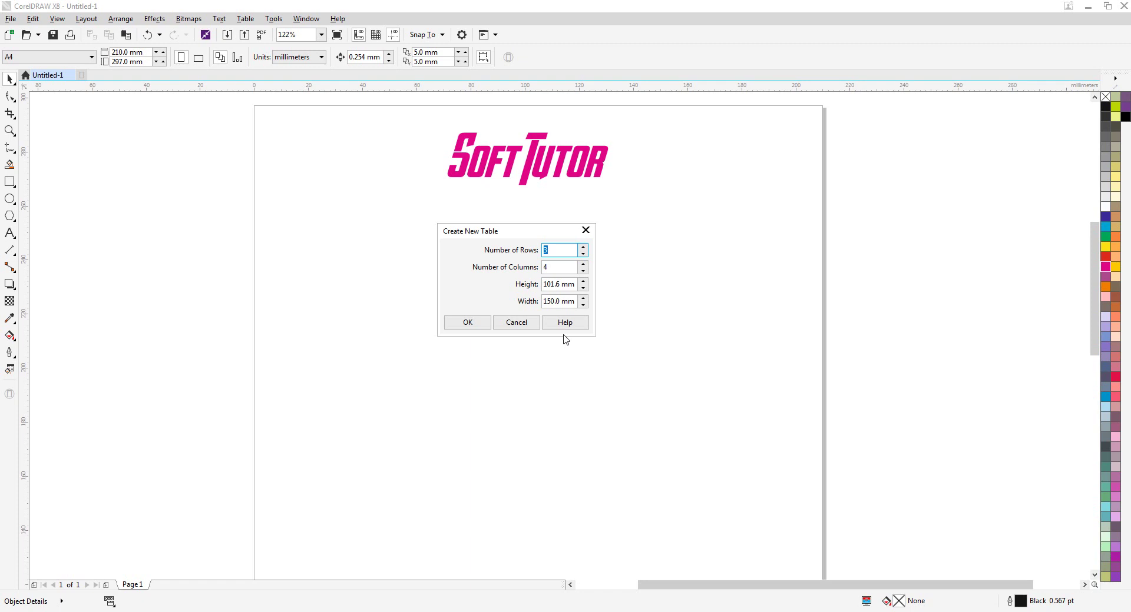
pyautogui.moveTo(506, 233); pyautogui.dragTo(552, 236)
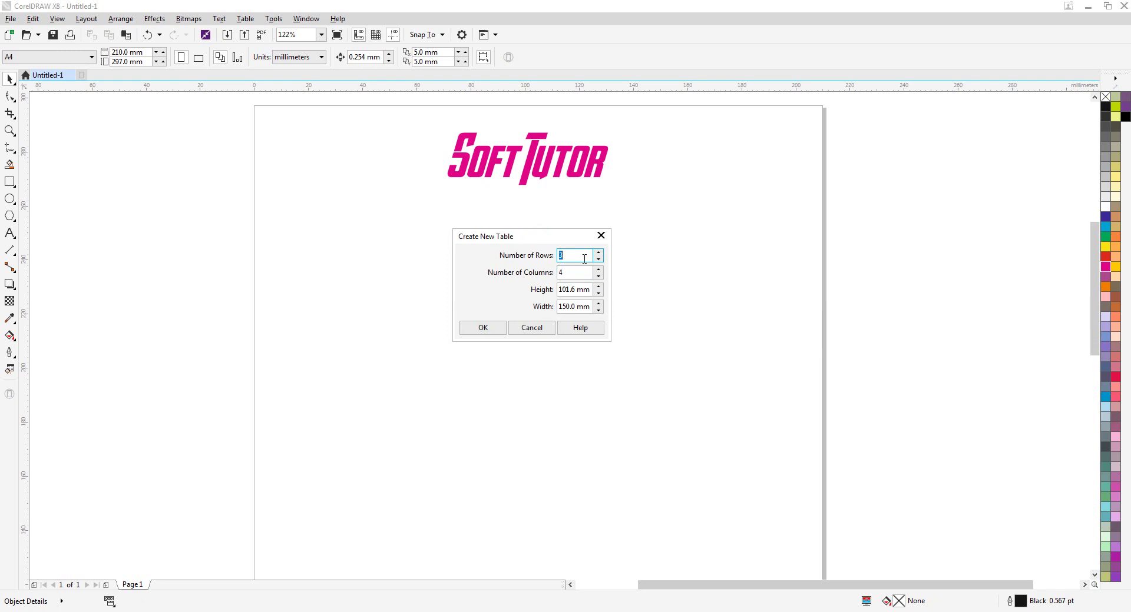
pyautogui.click(575, 255)
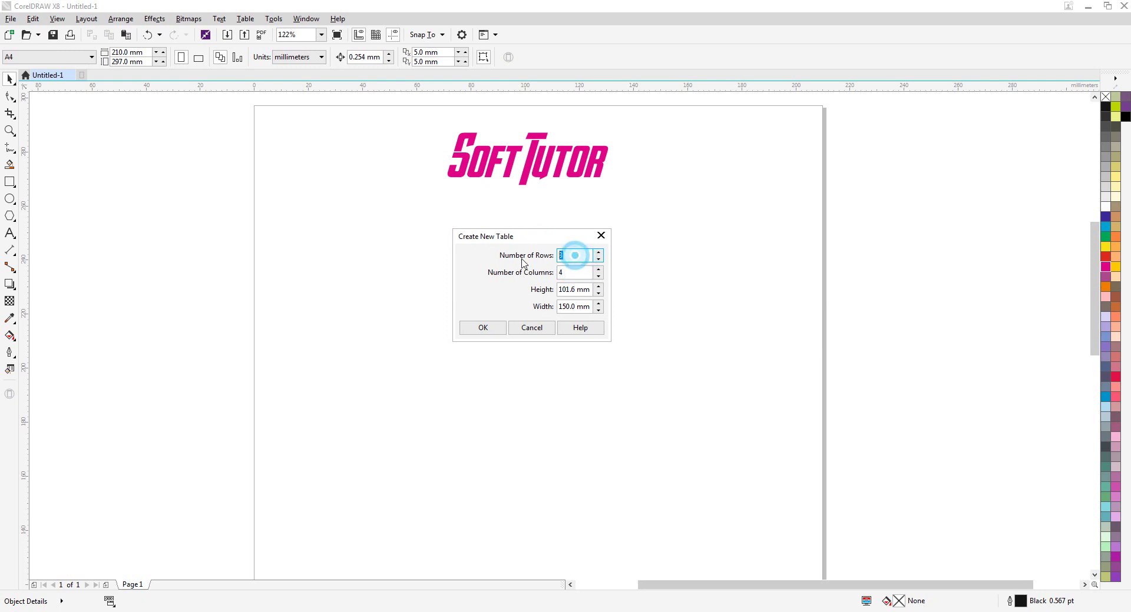
pyautogui.moveTo(542, 237); pyautogui.dragTo(539, 234)
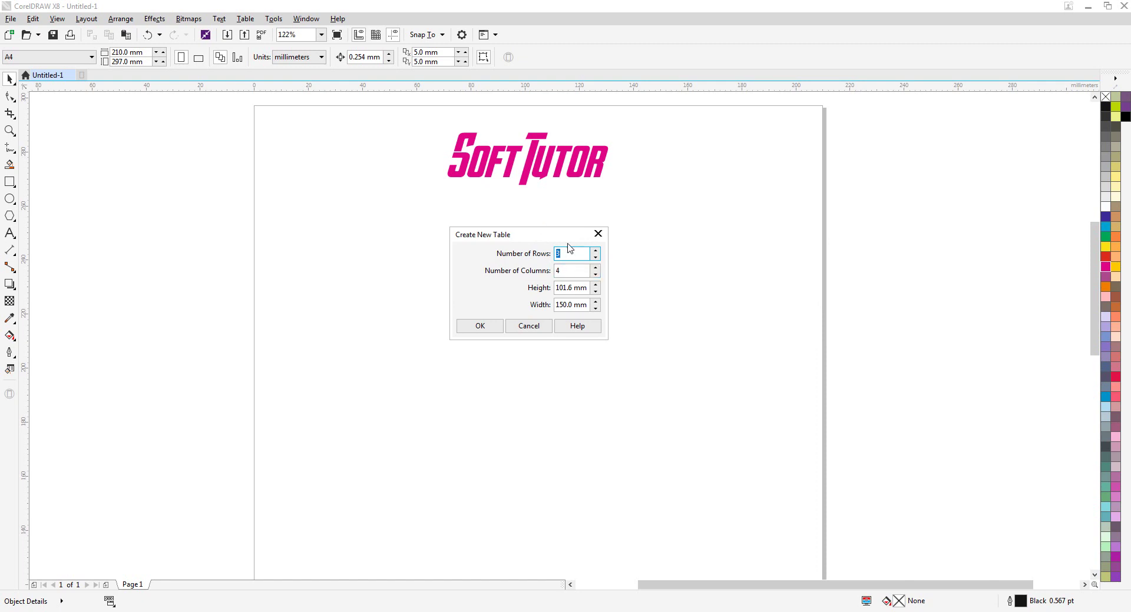
pyautogui.moveTo(546, 235); pyautogui.dragTo(546, 227)
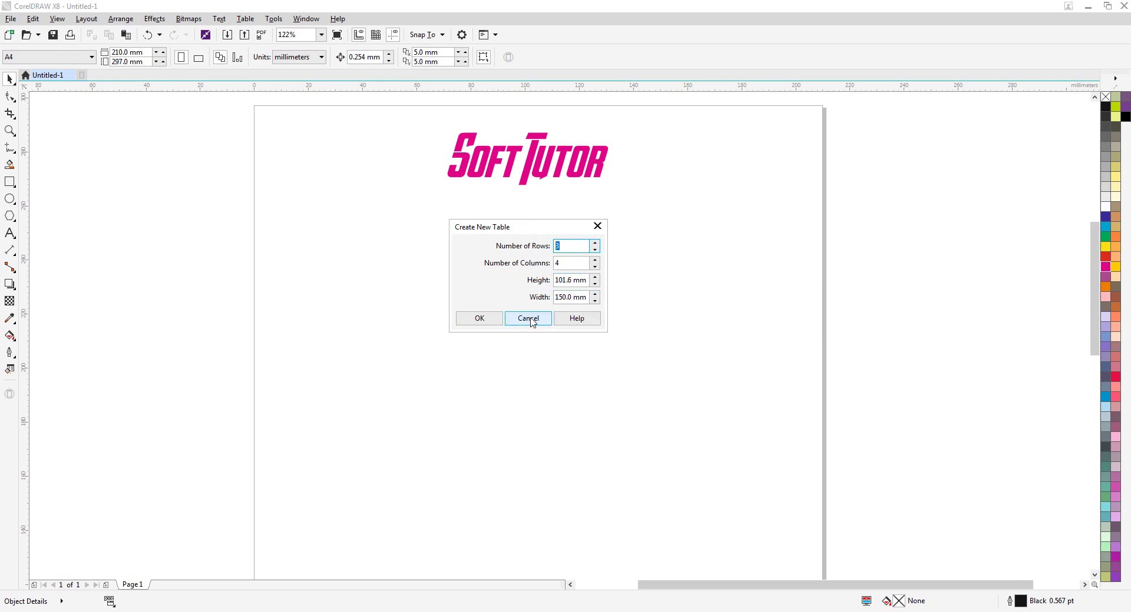
pyautogui.doubleClick(563, 280)
pyautogui.moveTo(555, 297)
pyautogui.mouseDown()
pyautogui.moveTo(582, 297)
pyautogui.moveTo(554, 280)
pyautogui.mouseUp()
pyautogui.moveTo(541, 228); pyautogui.dragTo(547, 228)
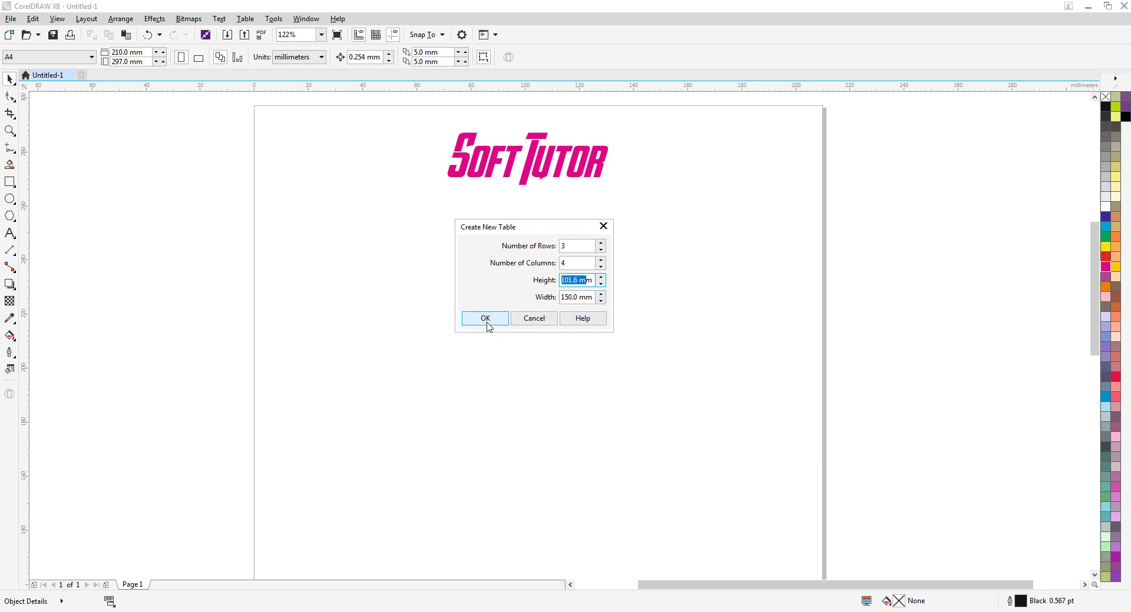
pyautogui.click(485, 319)
pyautogui.moveTo(535, 511); pyautogui.dragTo(538, 368)
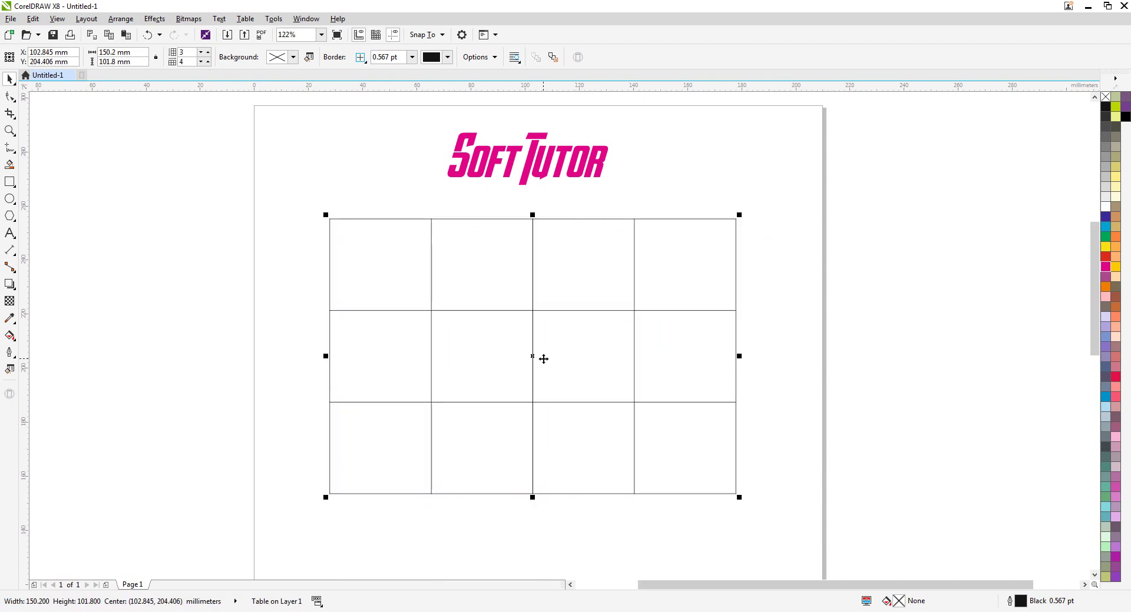
# Step: Resize the table to about 186 mm wide and 33 mm high, keeping it below the title within the page
pyautogui.moveTo(739, 356); pyautogui.dragTo(905, 356)
pyautogui.moveTo(615, 498); pyautogui.dragTo(620, 303)
pyautogui.moveTo(905, 260); pyautogui.dragTo(781, 260)
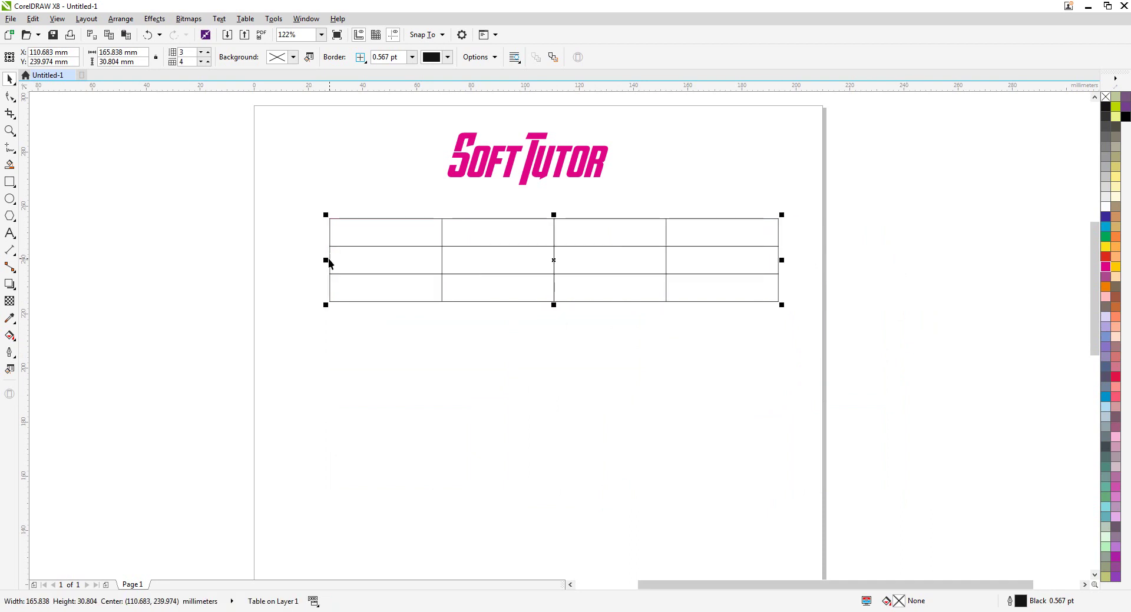
pyautogui.moveTo(325, 260); pyautogui.dragTo(289, 259)
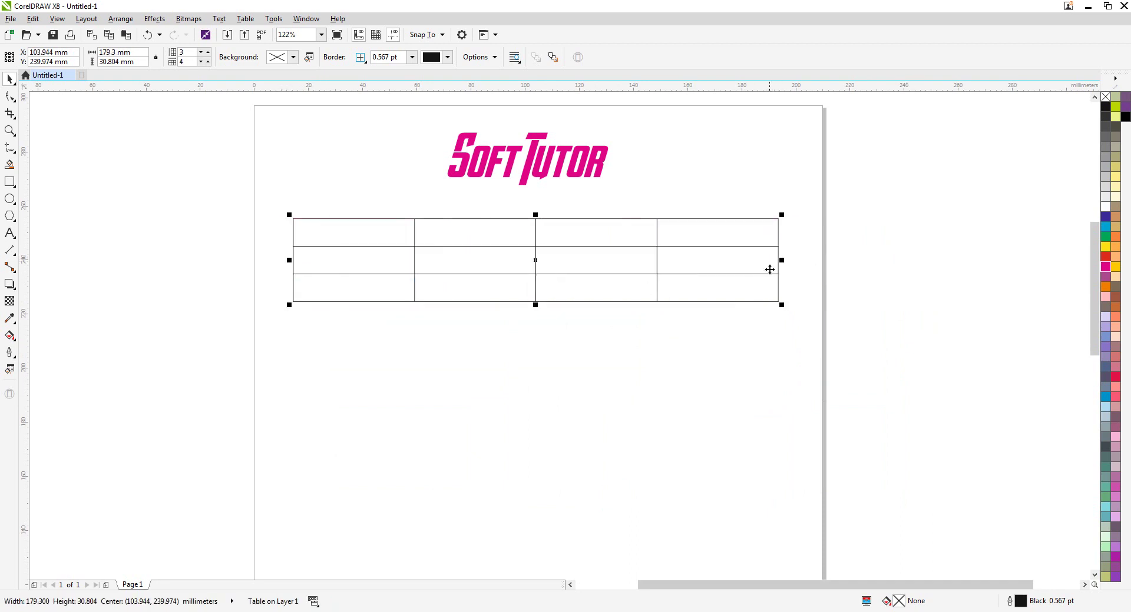
pyautogui.moveTo(782, 260); pyautogui.dragTo(800, 260)
pyautogui.moveTo(542, 305); pyautogui.dragTo(542, 269)
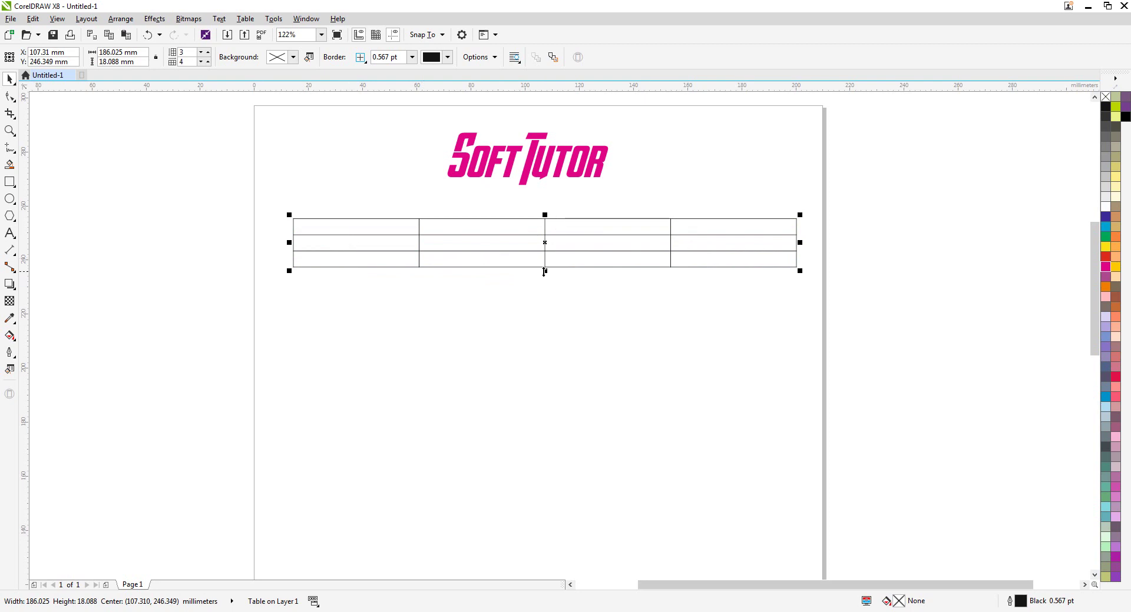
pyautogui.moveTo(546, 272); pyautogui.dragTo(544, 314)
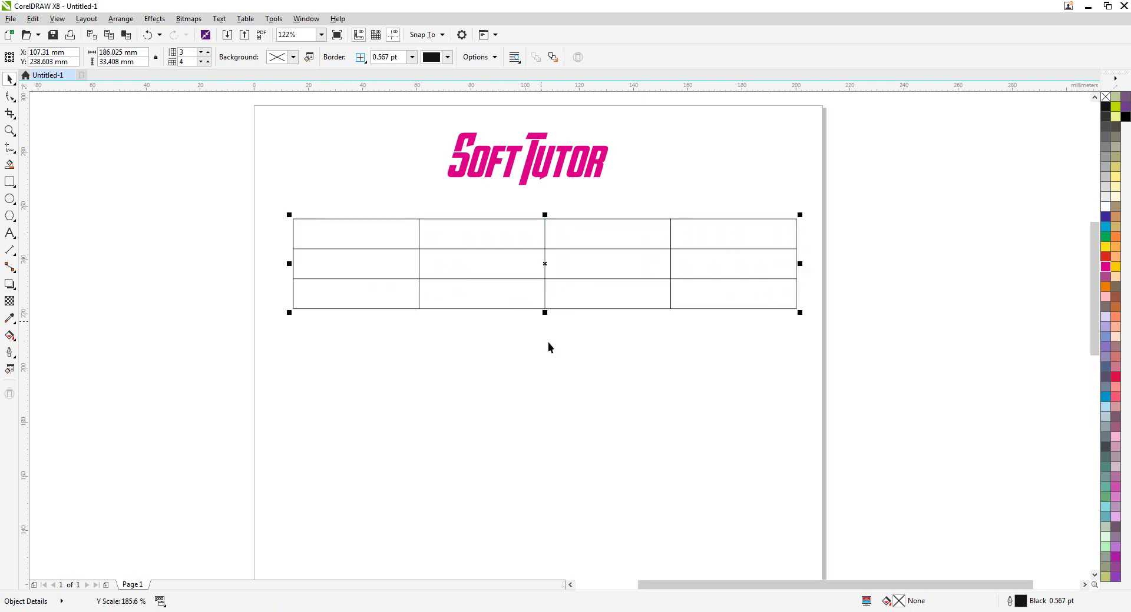
# Step: Fill the table's first row with the column headings NAME, ADDRESS, AGE and CONTACT
pyautogui.doubleClick(333, 236)
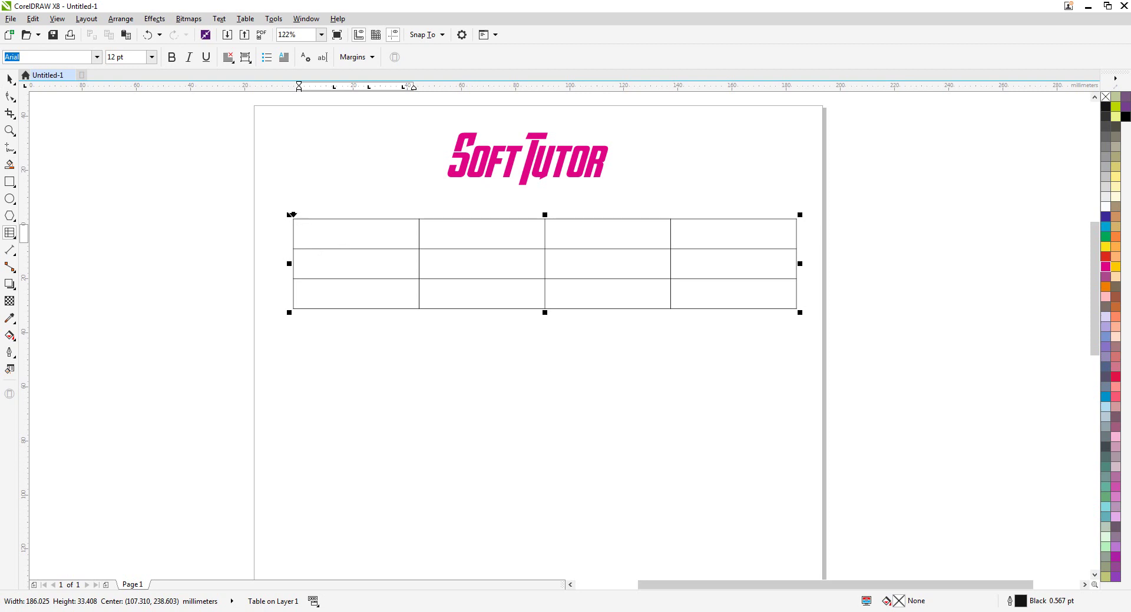
pyautogui.click(439, 233)
pyautogui.click(576, 233)
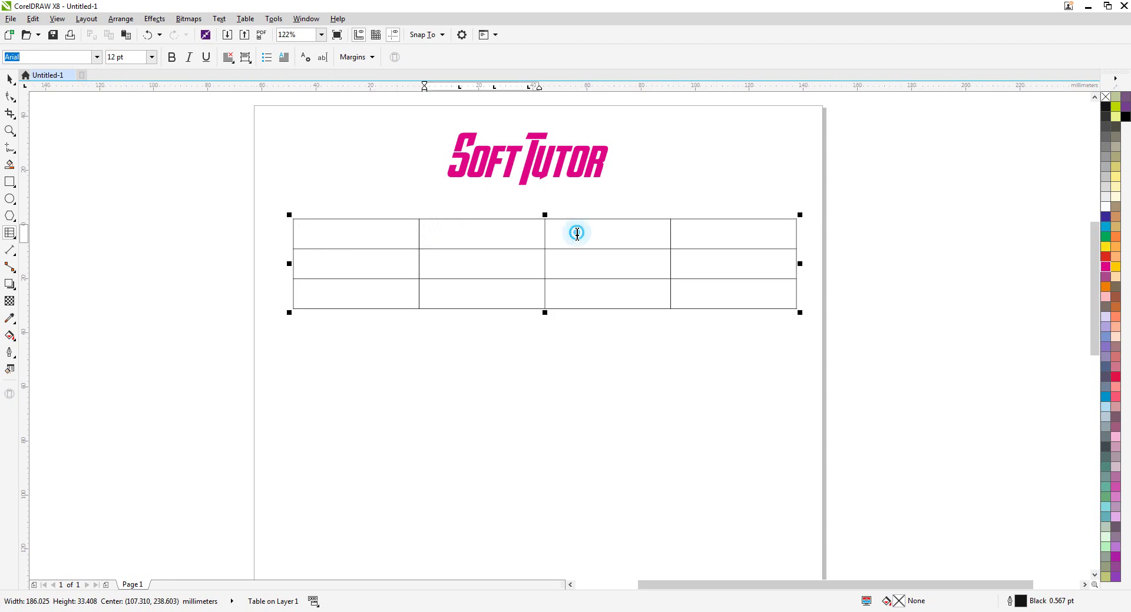
pyautogui.click(326, 234)
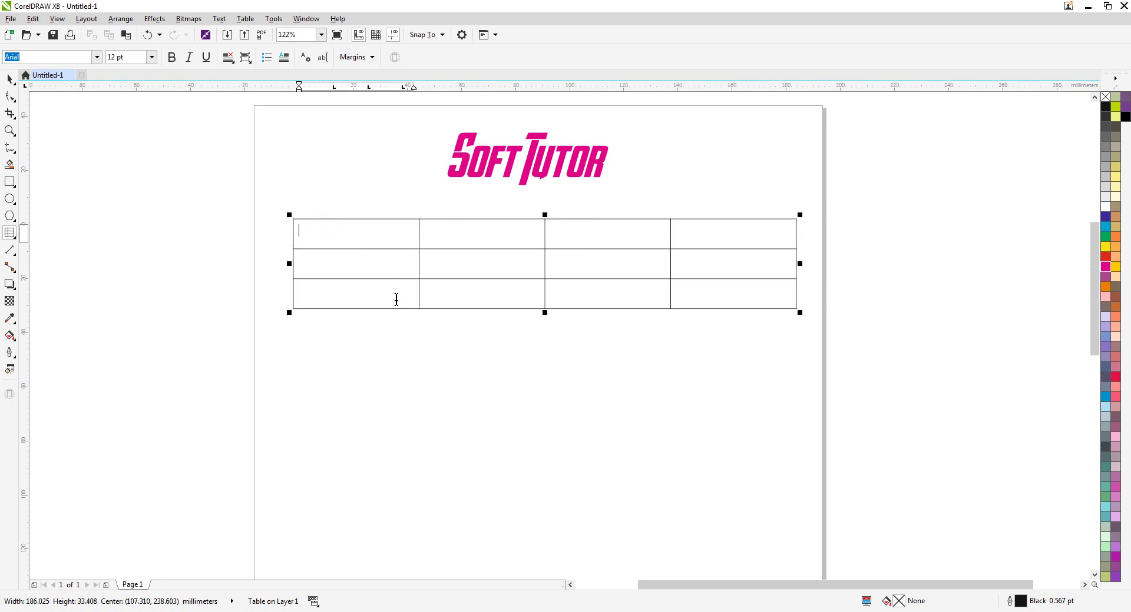
pyautogui.write('NAME')
pyautogui.press('Tab')
pyautogui.write('ADDRESS')
pyautogui.press('Tab')
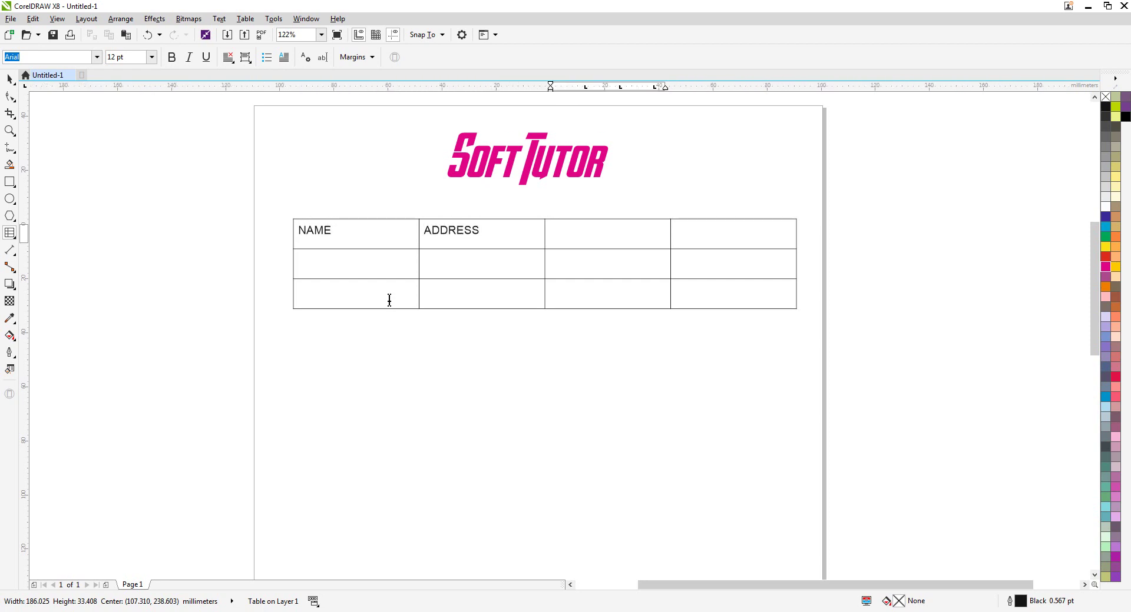
pyautogui.write('AGE')
pyautogui.press('Tab')
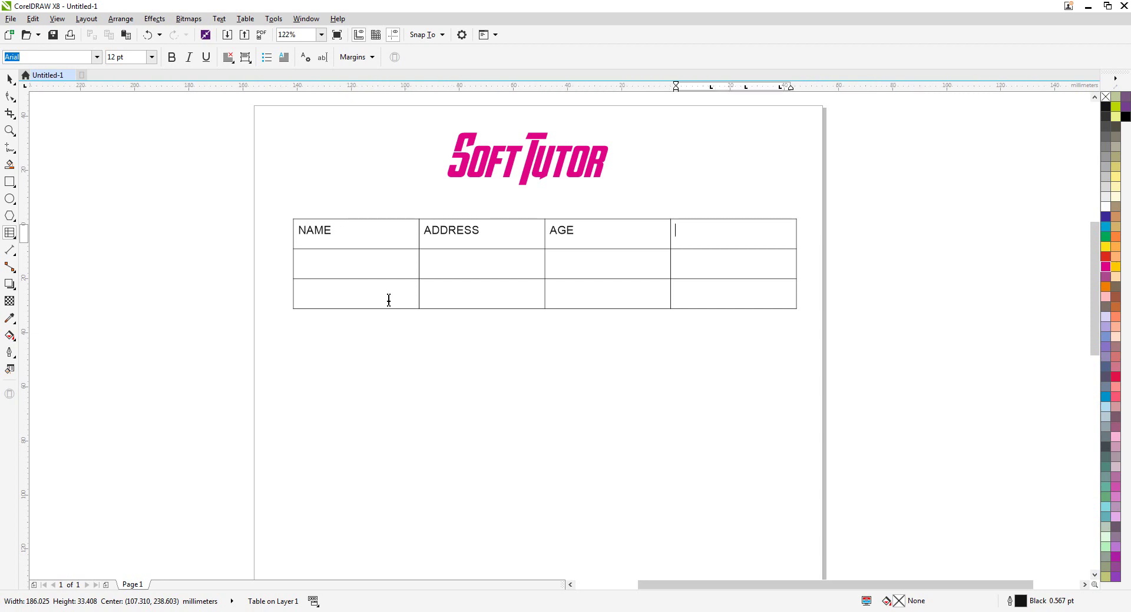
pyautogui.write('CONTACT')
pyautogui.moveTo(754, 232); pyautogui.dragTo(612, 244)
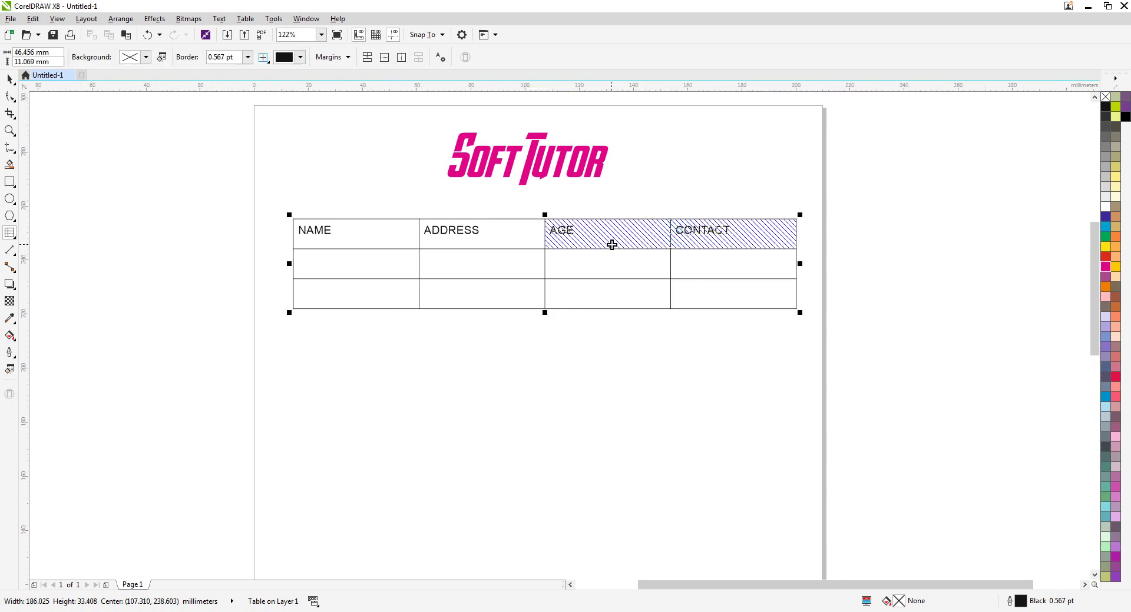
pyautogui.click(696, 235)
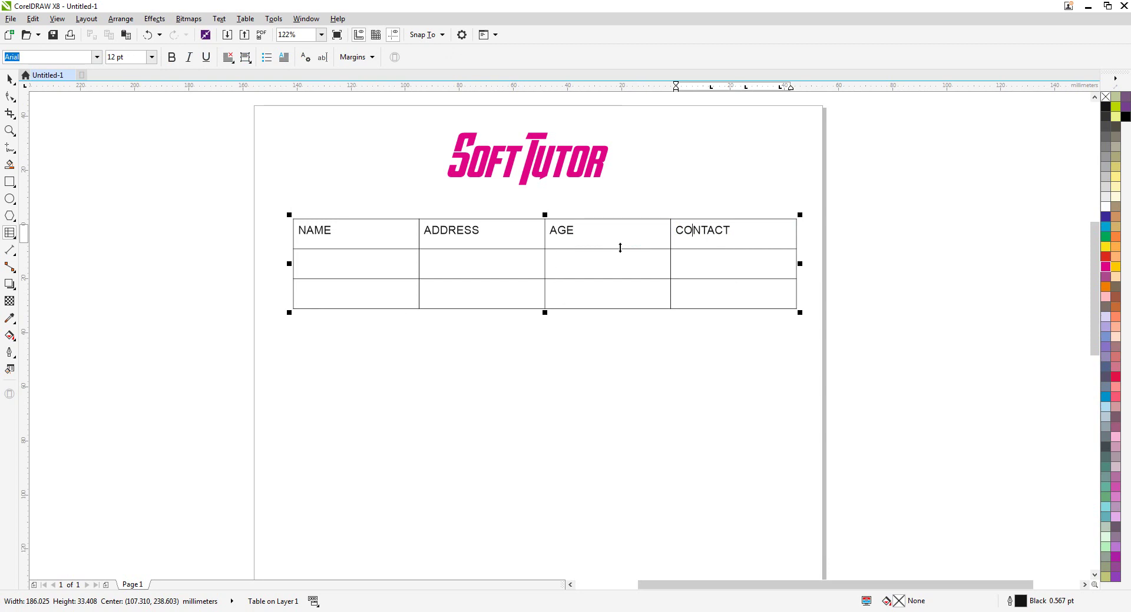
pyautogui.click(734, 230)
pyautogui.press('Tab')
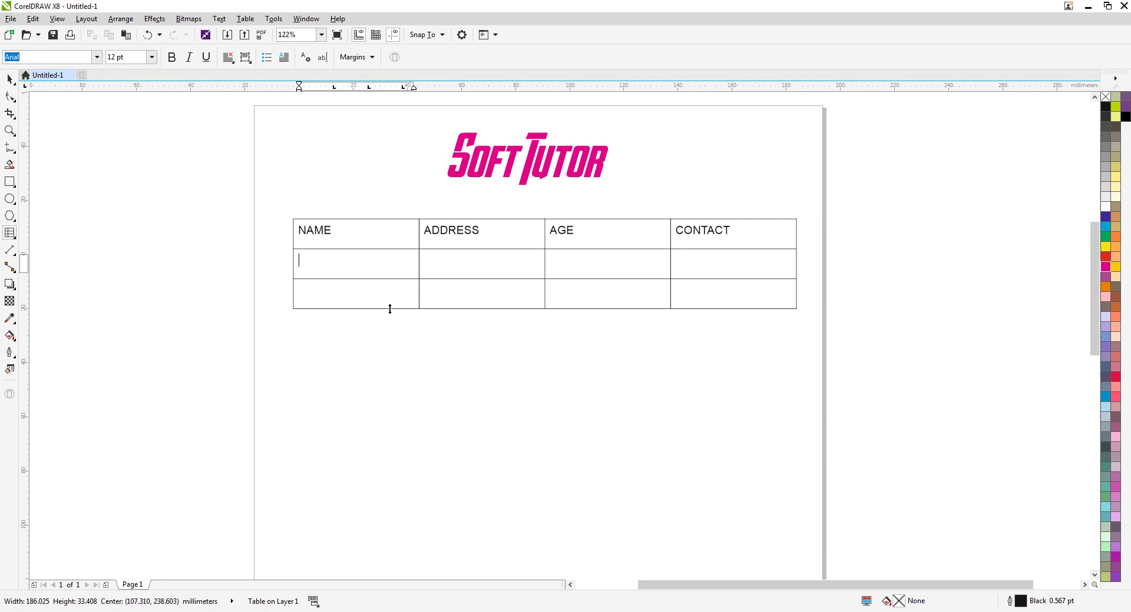
# Step: Center the NAME and ADDRESS headings horizontally in their cells
pyautogui.doubleClick(324, 236)
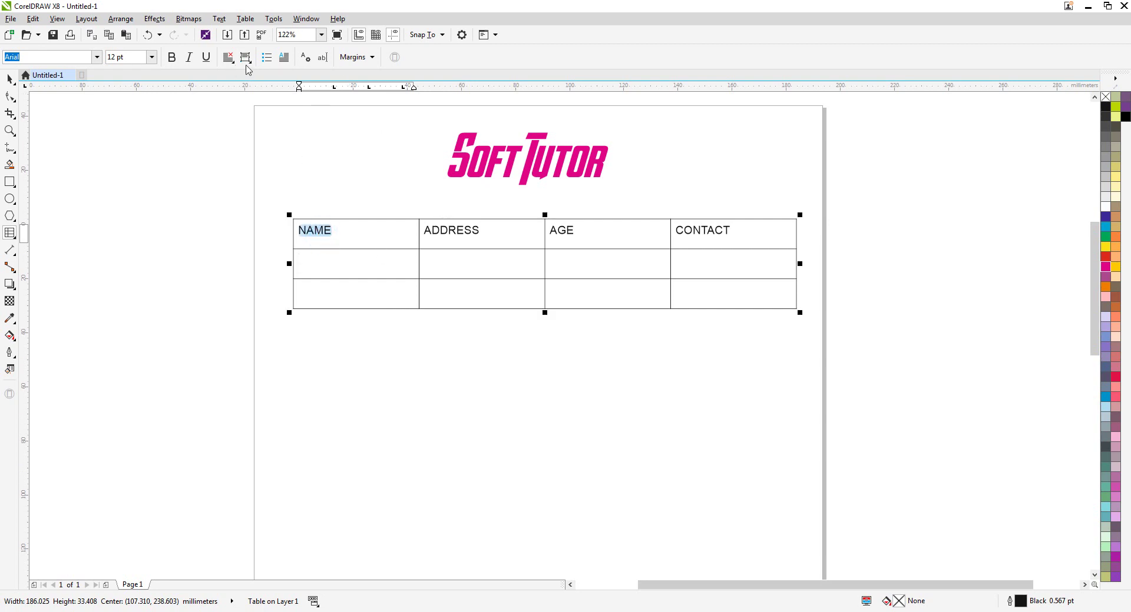
pyautogui.click(228, 58)
pyautogui.click(245, 100)
pyautogui.doubleClick(450, 234)
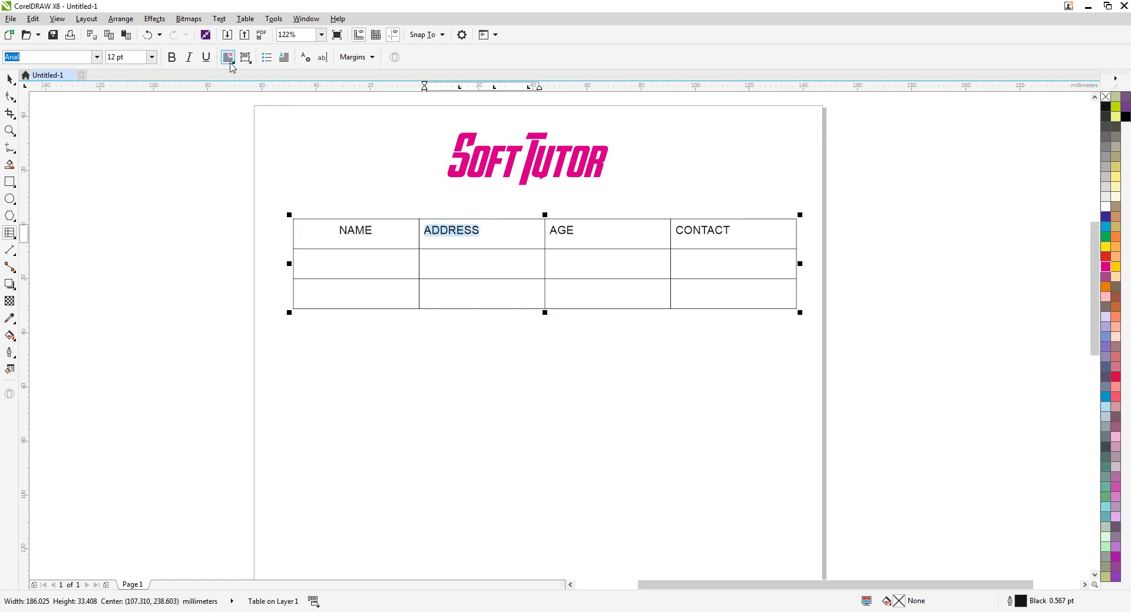
pyautogui.click(228, 57)
pyautogui.click(245, 98)
# Step: Center the AGE and CONTACT headings horizontally in their cells
pyautogui.click(560, 227)
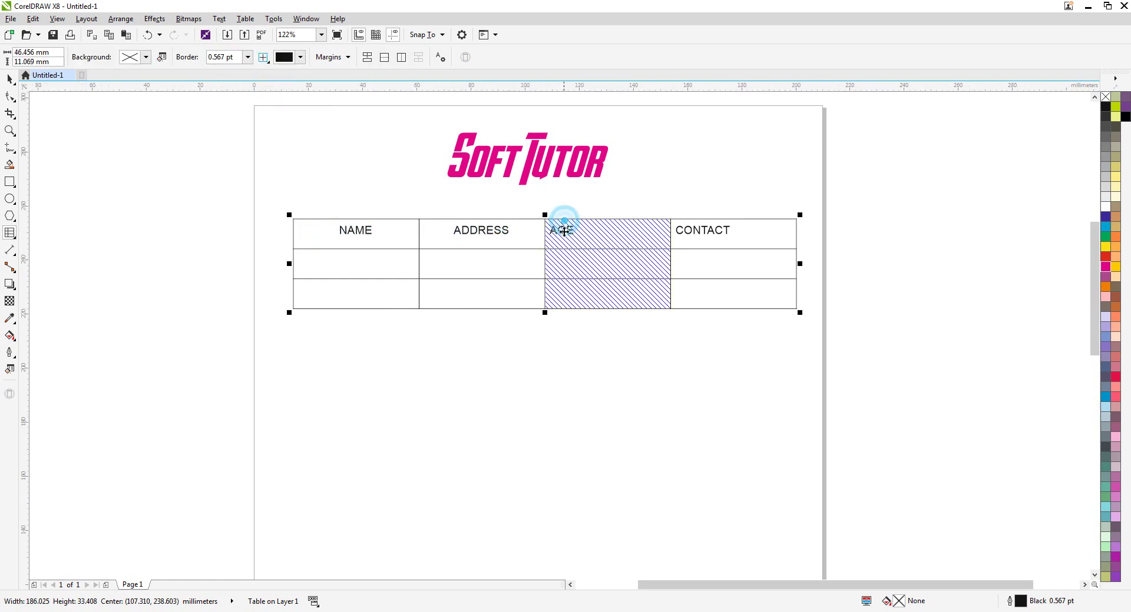
pyautogui.click(574, 231)
pyautogui.click(575, 220)
pyautogui.click(567, 228)
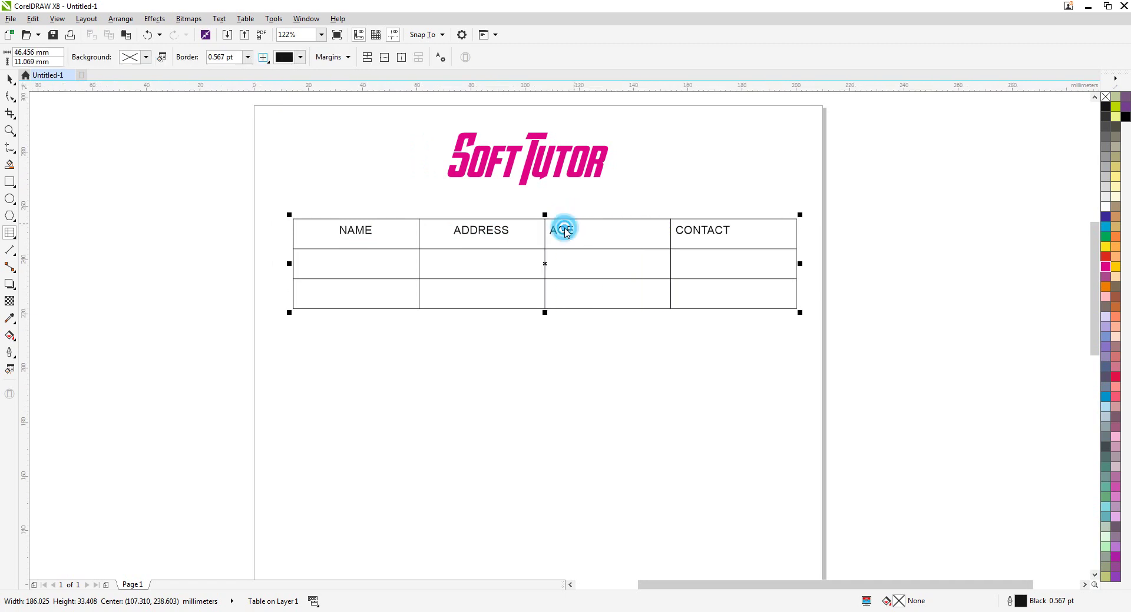
pyautogui.hotkey('ctrl', 'e')
pyautogui.click(884, 461)
pyautogui.click(564, 231)
pyautogui.click(564, 231)
pyautogui.doubleClick(563, 232)
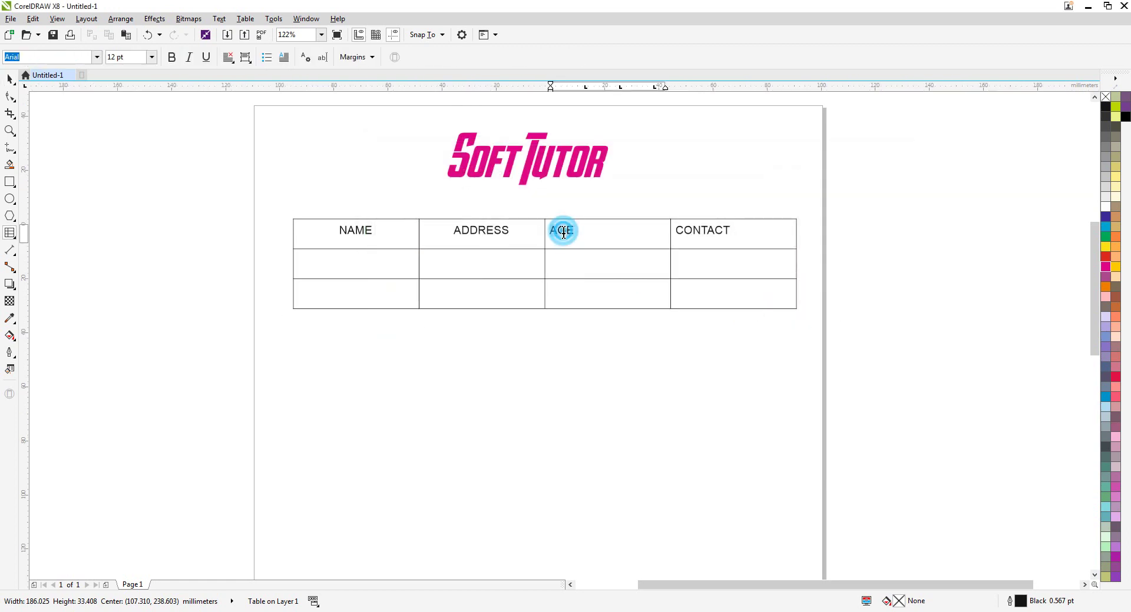
pyautogui.hotkey('ctrl', 'e')
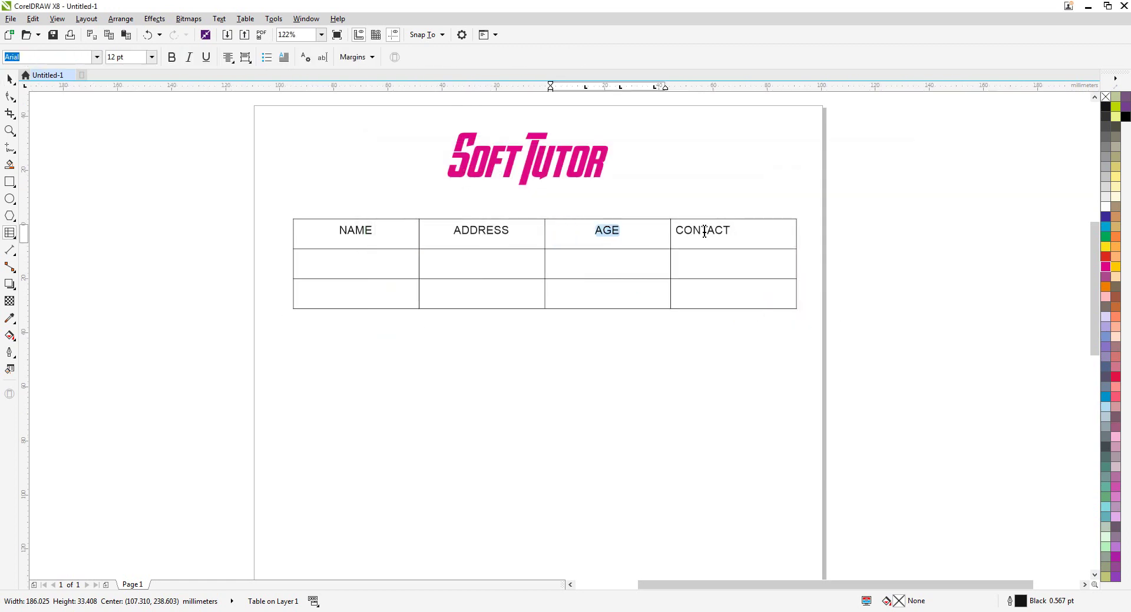
pyautogui.doubleClick(704, 232)
pyautogui.hotkey('ctrl', 'e')
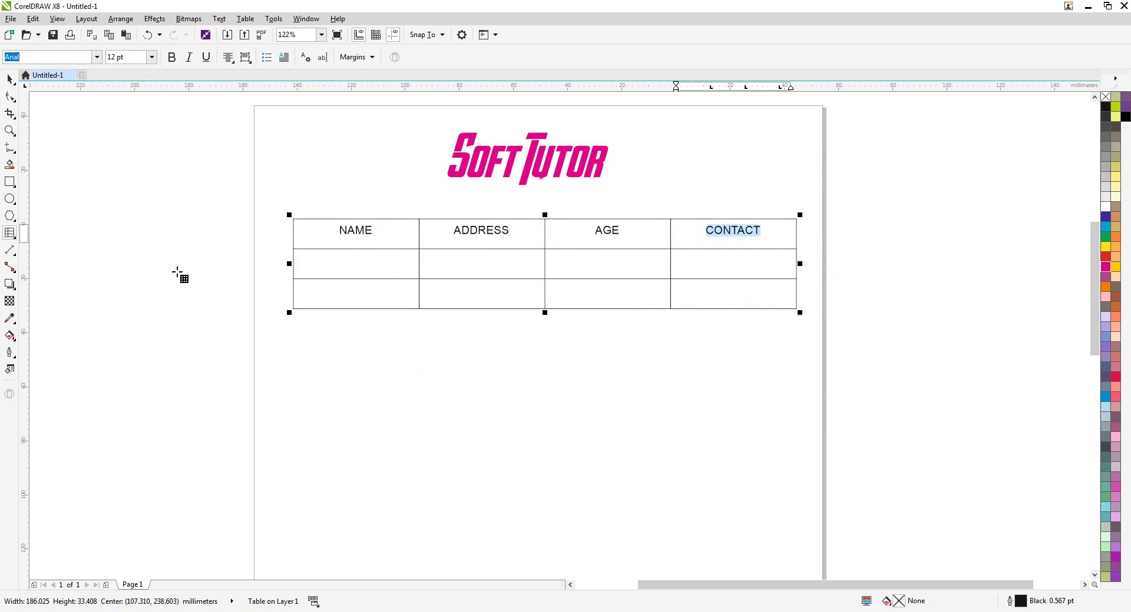
# Step: Enter the person's name in capitals in the second row under NAME and advance to the ADDRESS cell
pyautogui.click(327, 262)
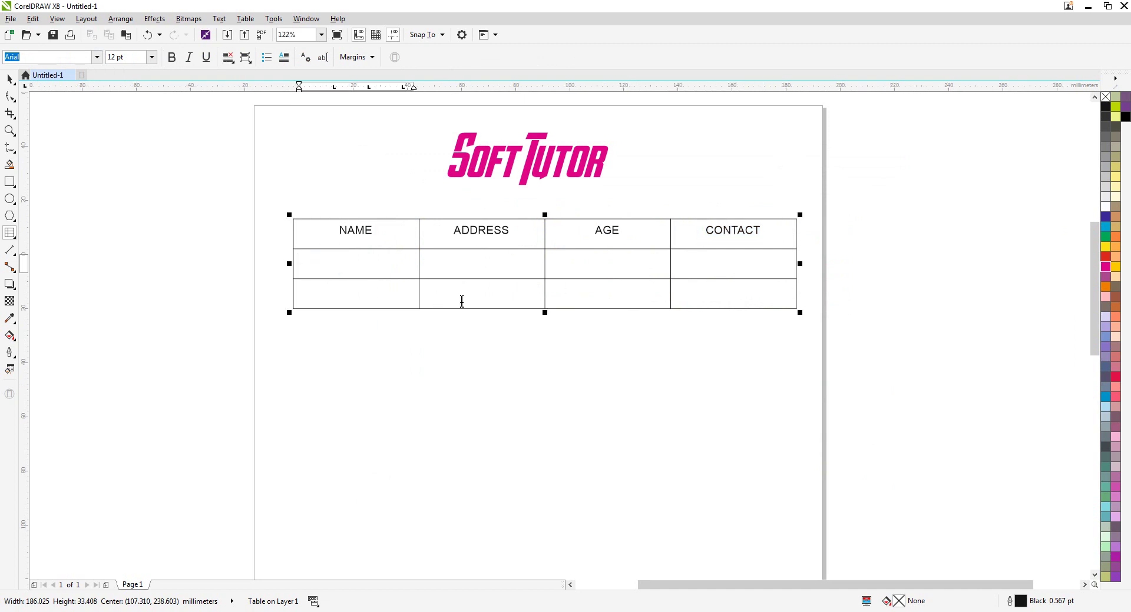
pyautogui.write('r')
pyautogui.press('BackSpace')
pyautogui.write('RAJA')
pyautogui.press('Tab')
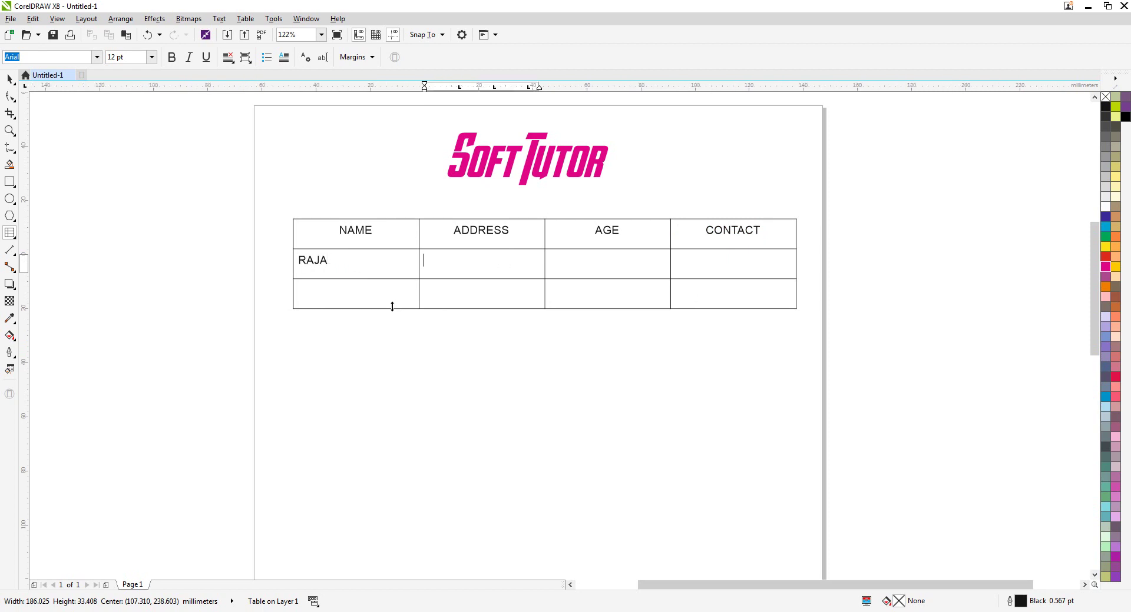